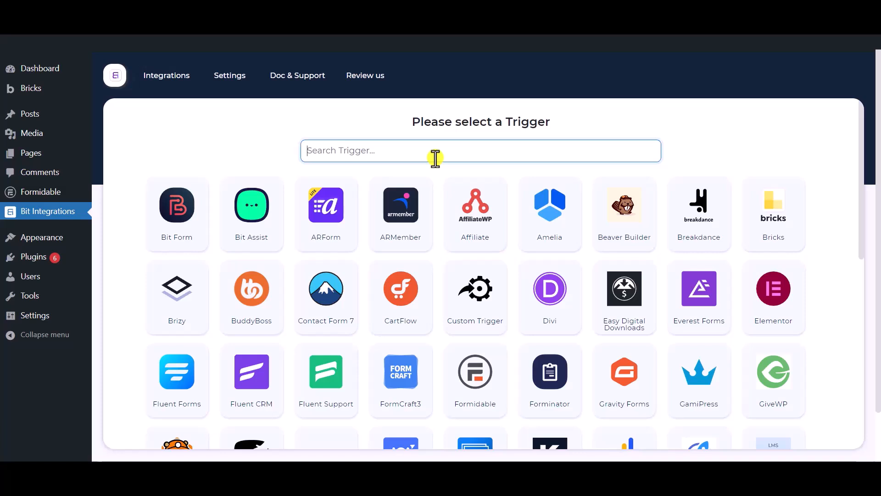
- Set Formidable's Contact Form as the integration's trigger
text(form)
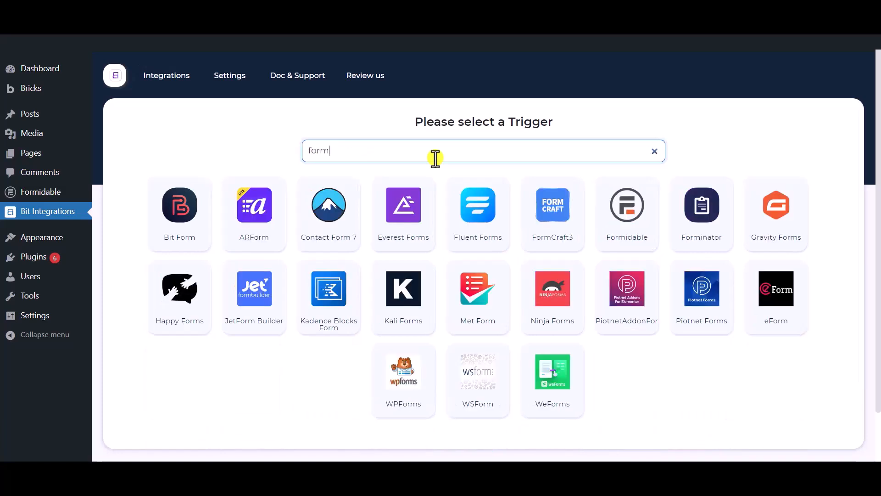
text(idable)
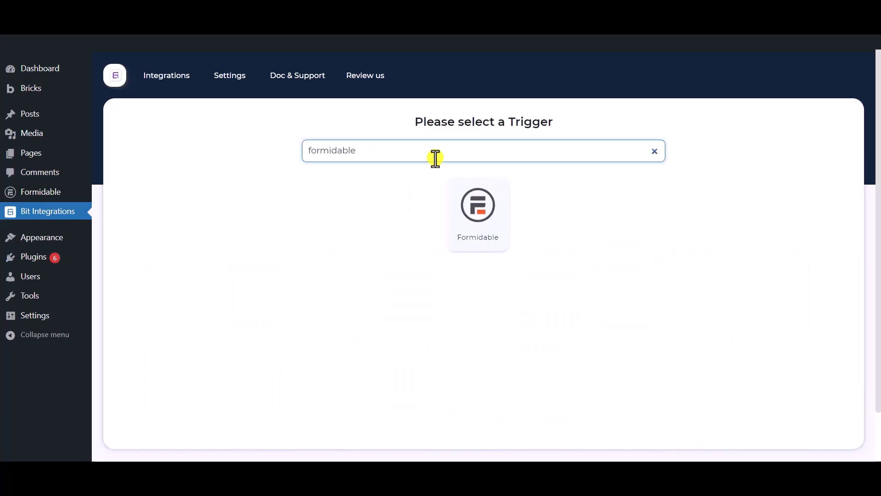
click(486, 238)
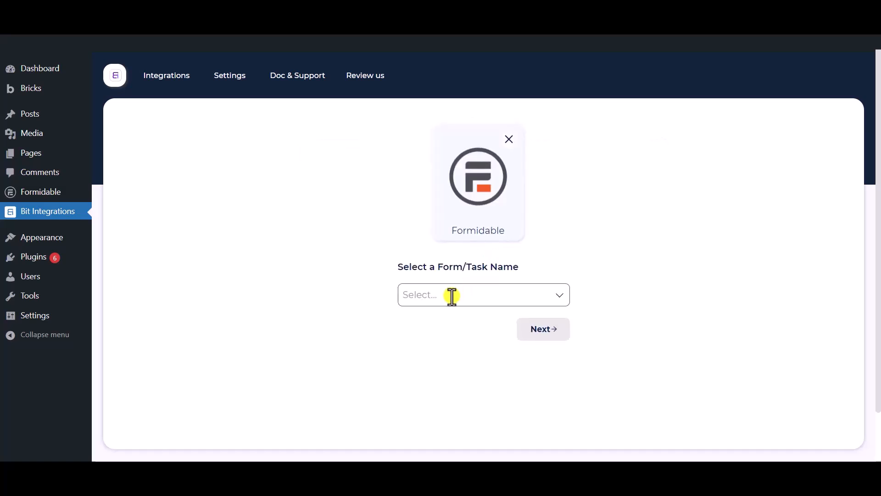
click(452, 296)
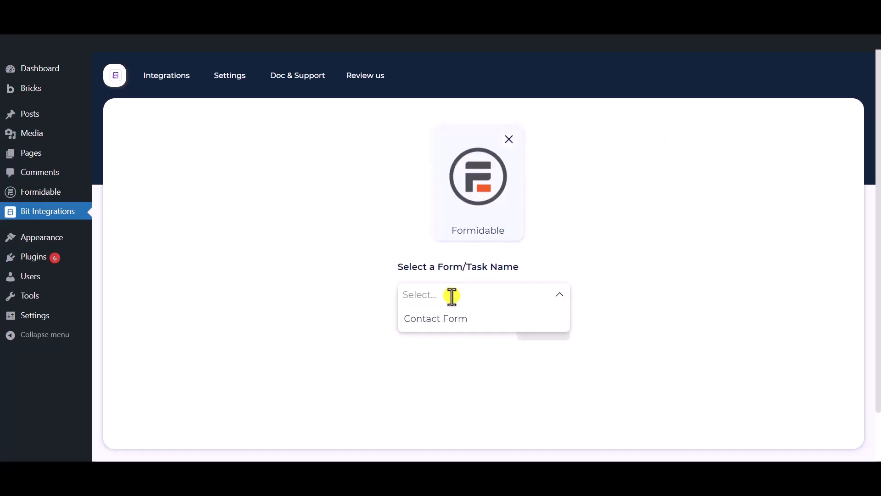
click(473, 327)
click(604, 414)
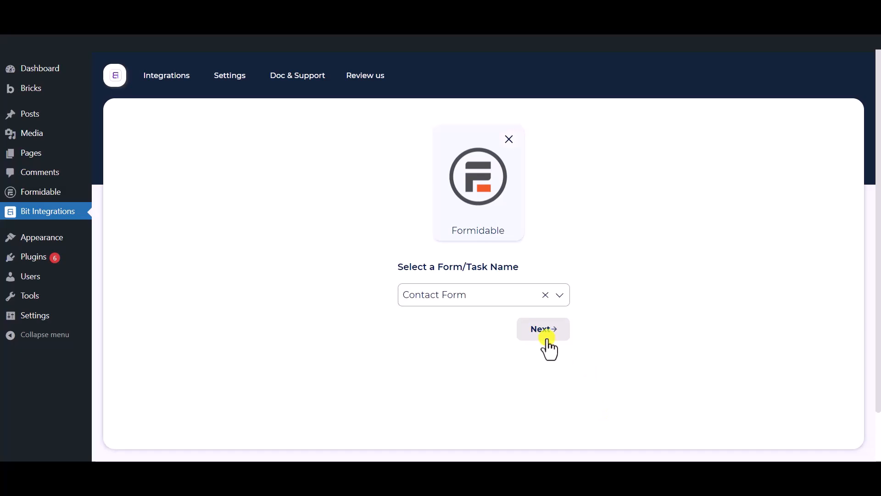
- Choose Zapier as the integration's action app
click(543, 337)
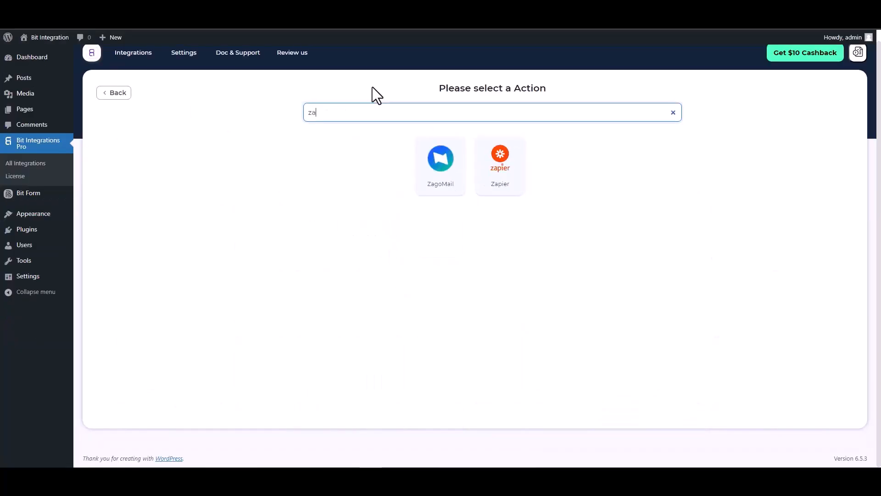
text(p)
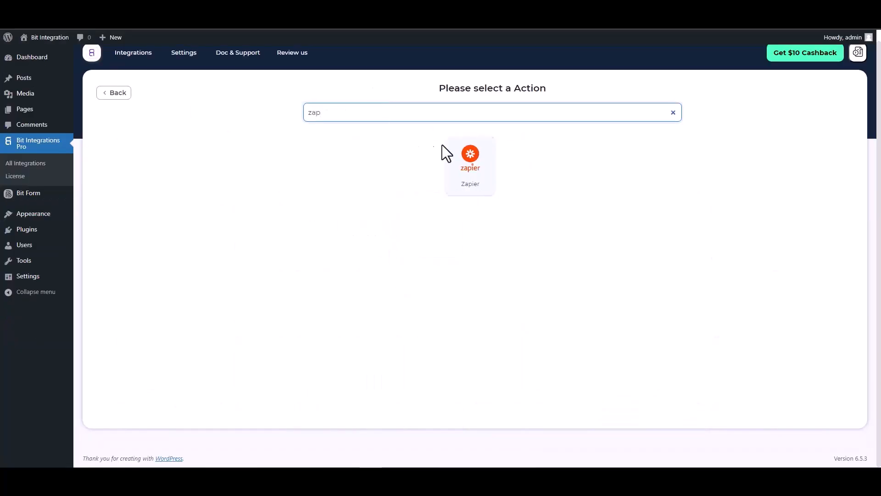
click(465, 167)
click(185, 215)
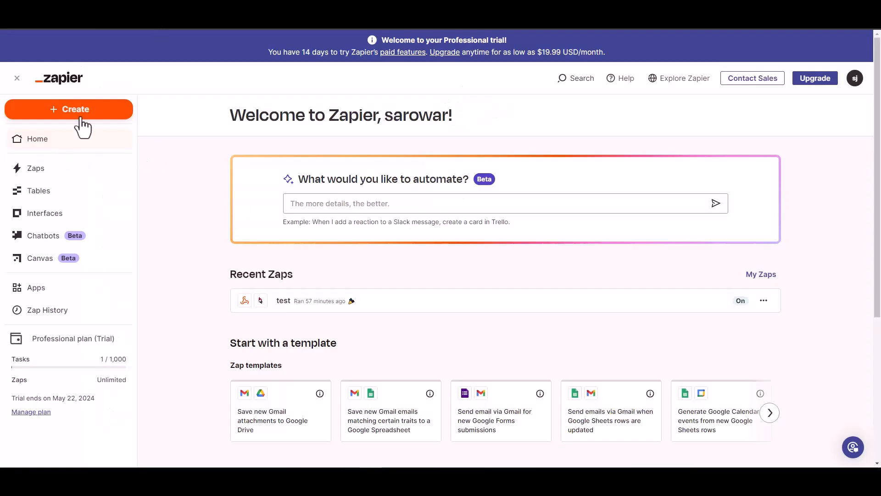
- Create a new Zap with Webhooks by Zapier as its trigger app
click(77, 113)
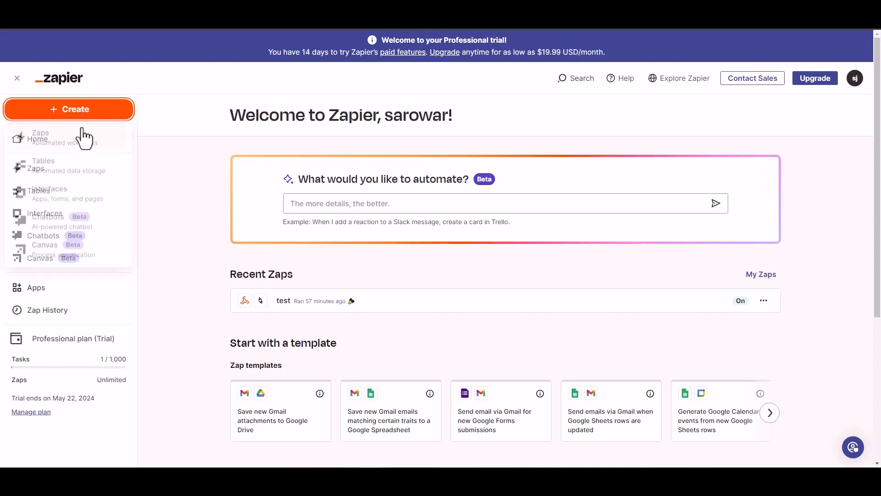
click(152, 146)
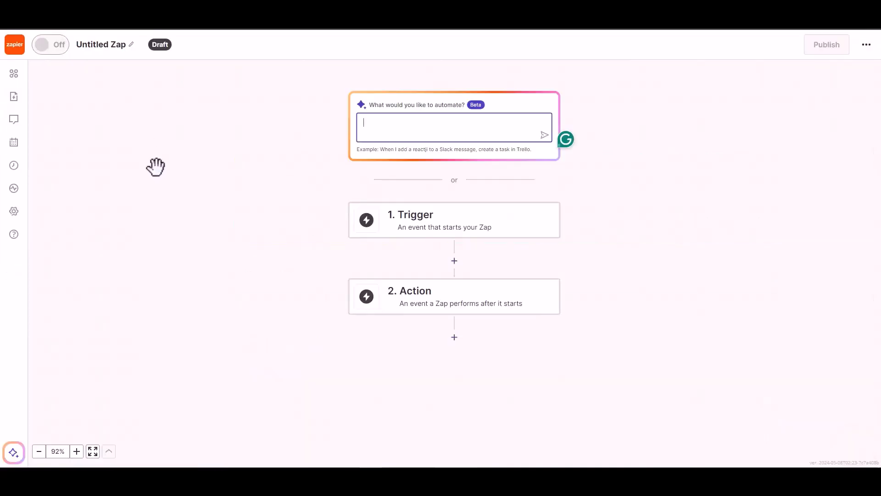
click(426, 227)
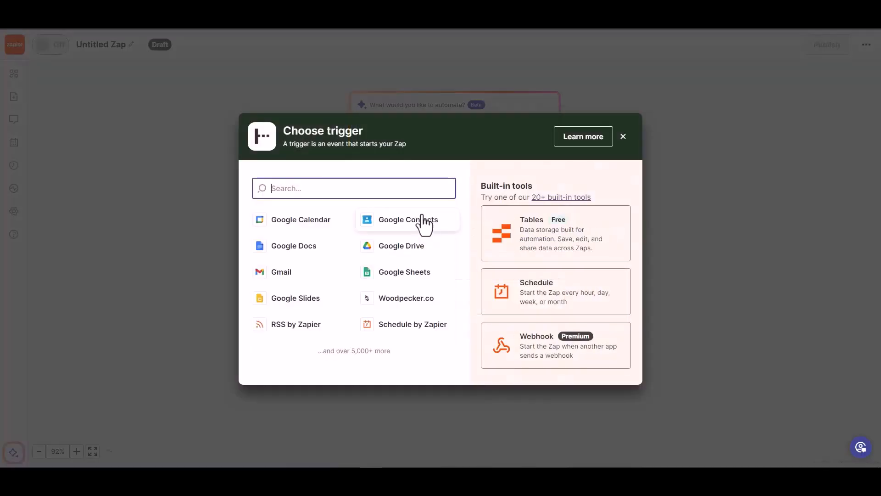
click(537, 353)
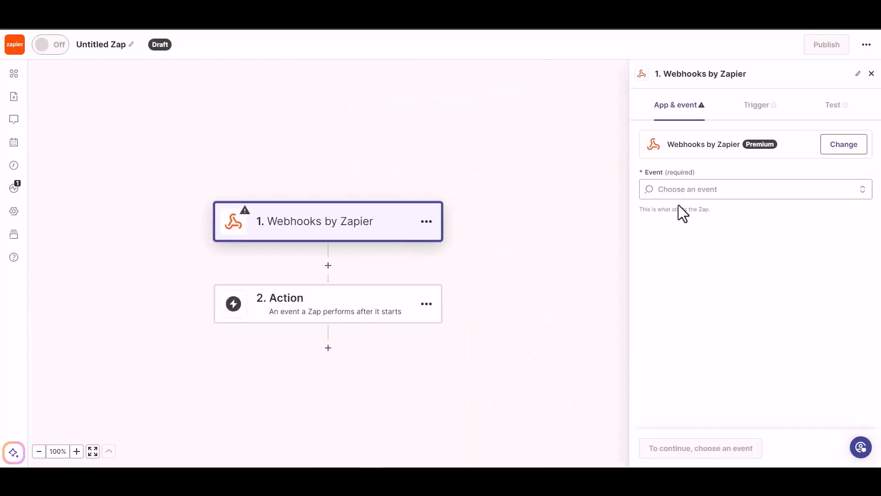
- Set the trigger event to Catch Hook and copy the generated webhook URL
click(709, 193)
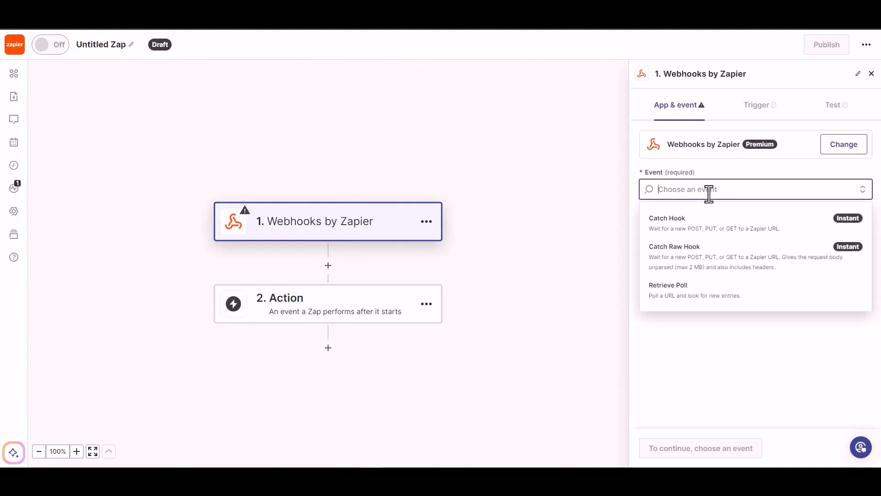
click(703, 232)
click(669, 453)
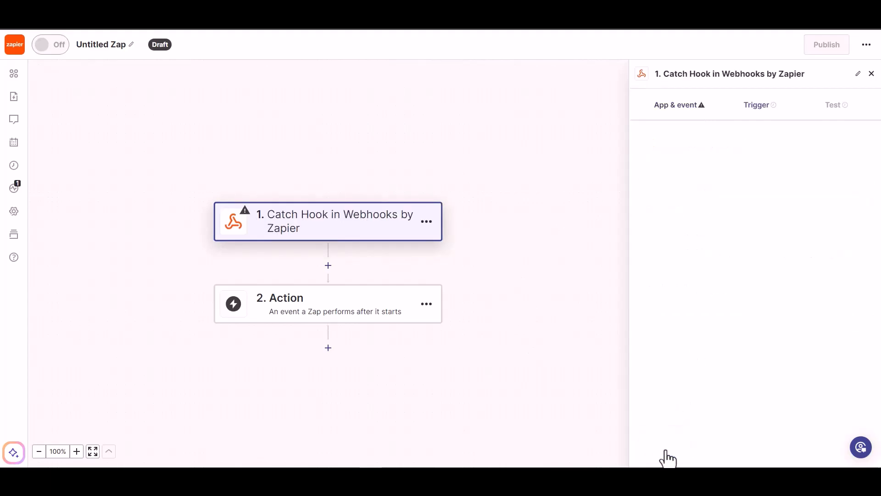
click(666, 454)
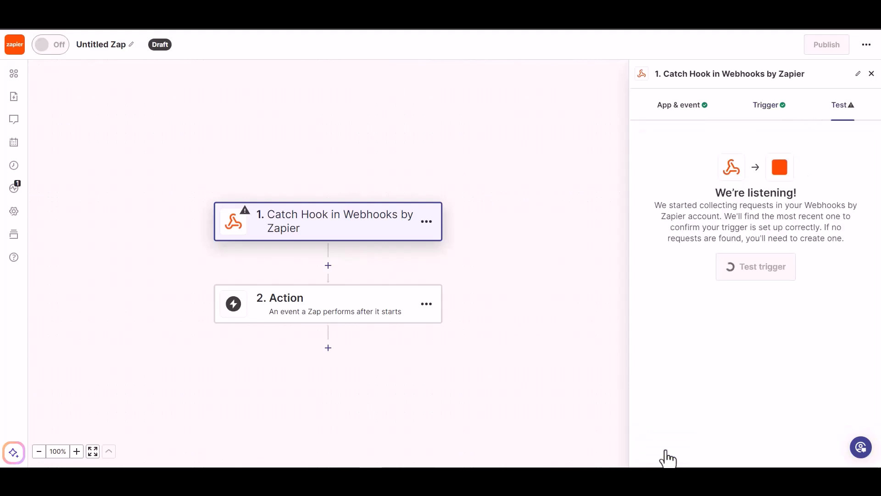
click(834, 197)
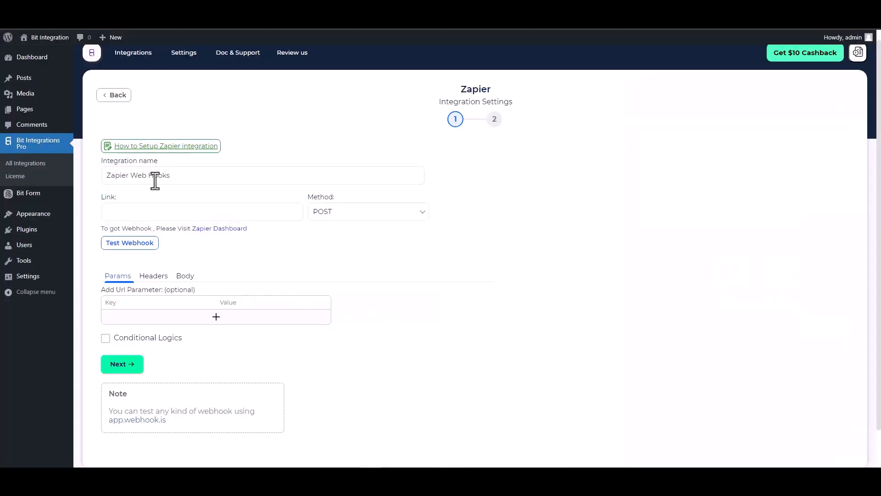
click(163, 211)
- Paste the Zapier webhook URL as the Link and send all data as application/json
key(ctrl+v)
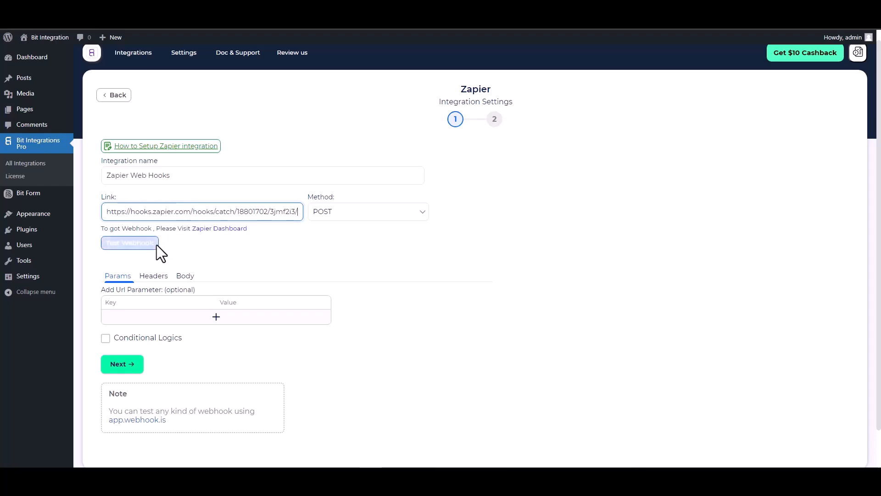
click(184, 276)
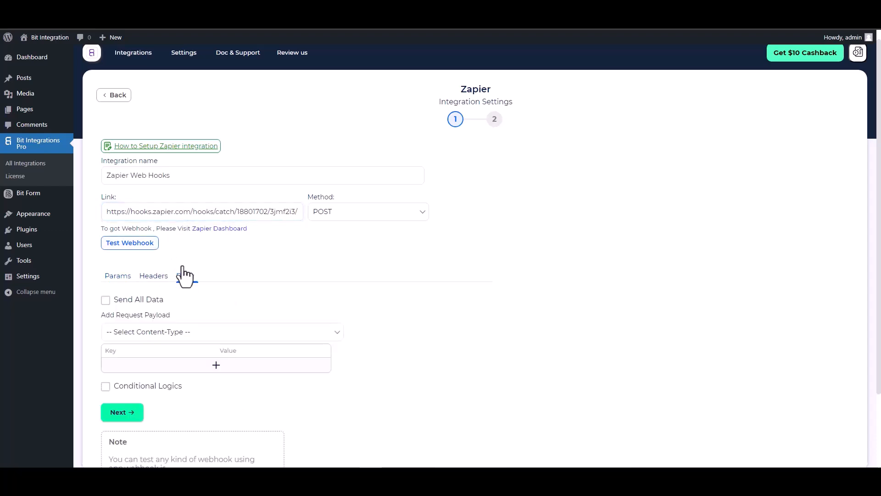
click(148, 298)
scroll(195, 236, down, 2)
click(214, 242)
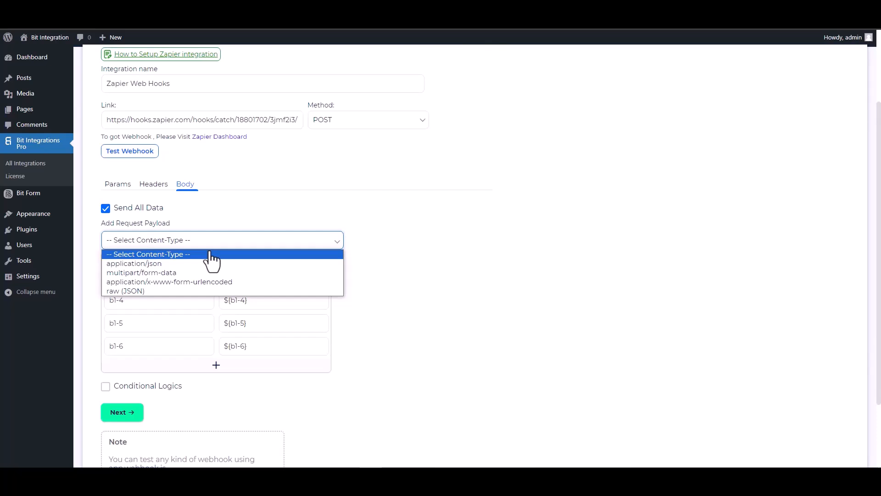
click(167, 265)
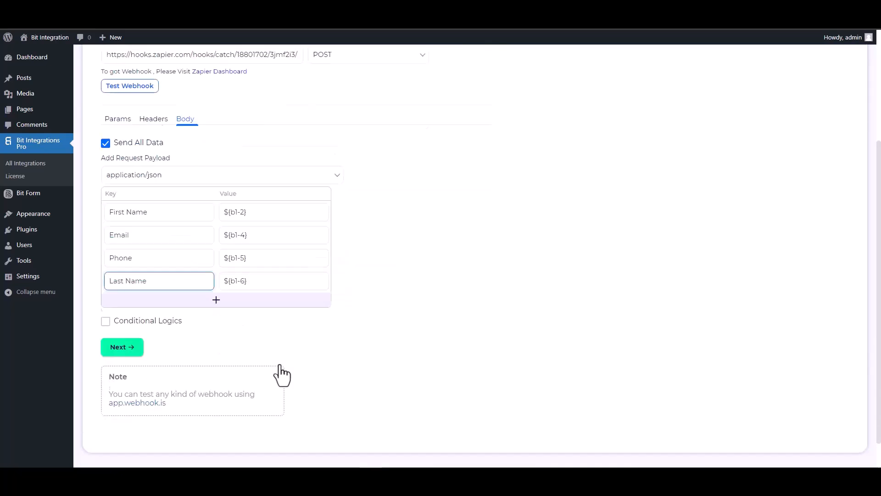
- Leave conditional logic off, run Test Webhook successfully, and proceed to the final step
scroll(287, 347, down, 1)
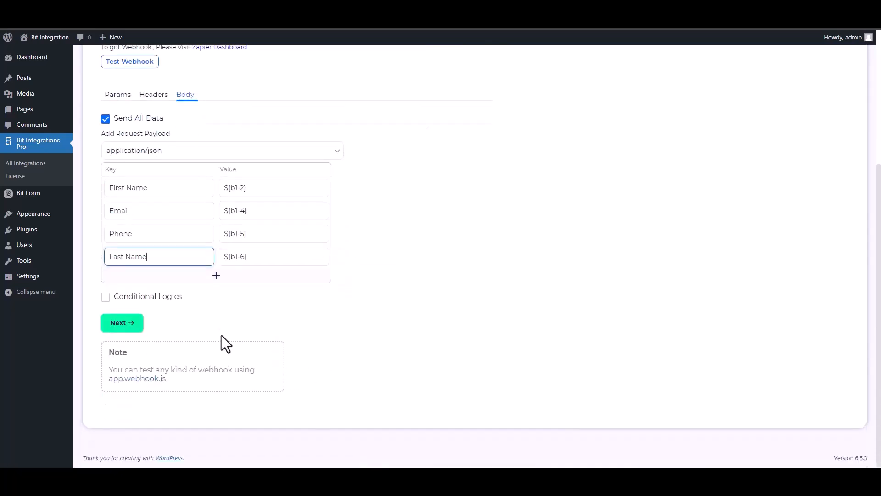
click(134, 298)
scroll(296, 336, down, 2)
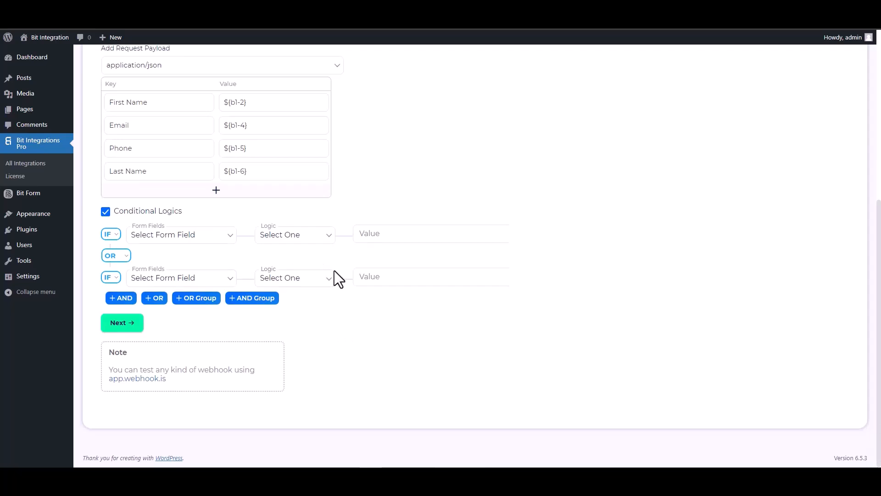
click(106, 213)
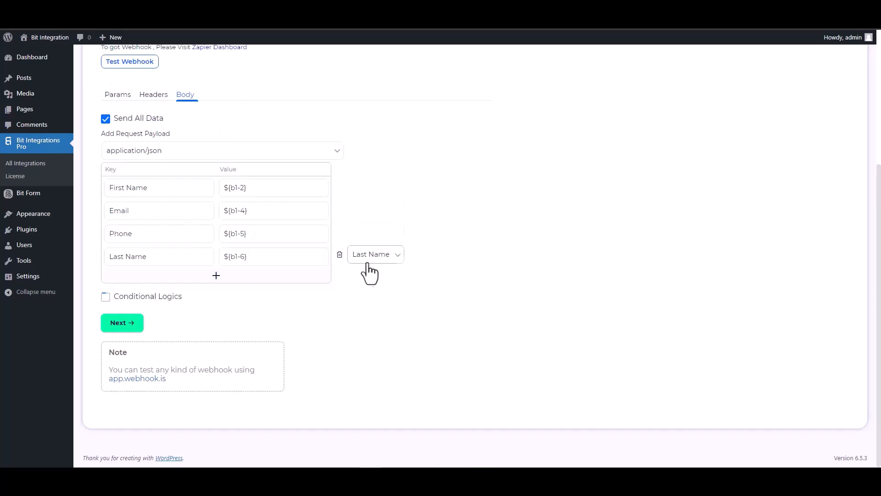
scroll(401, 277, up, 4)
click(144, 259)
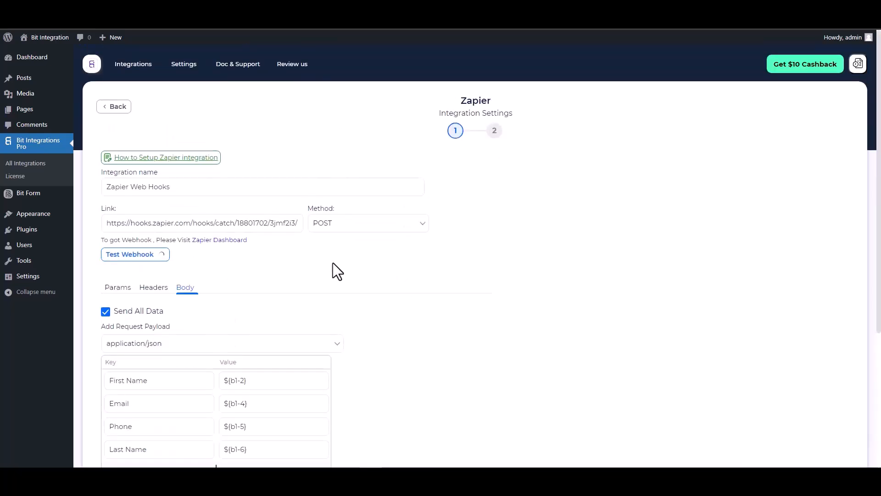
scroll(364, 284, down, 1)
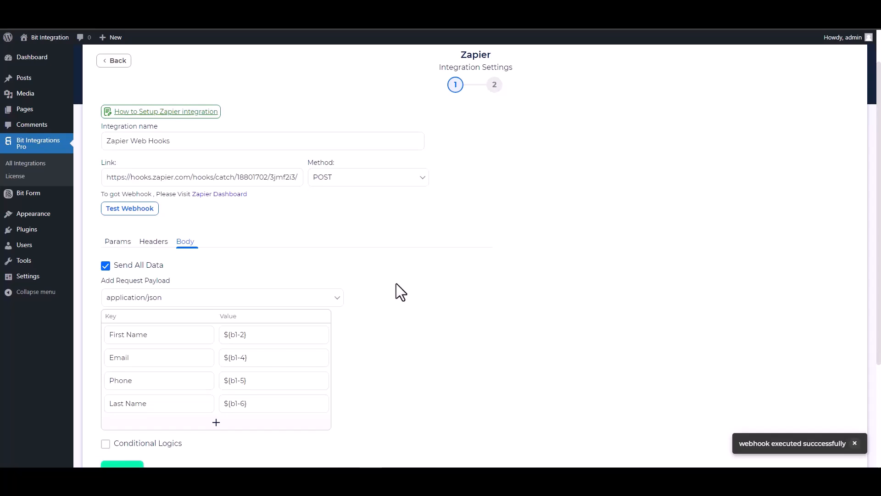
scroll(395, 283, down, 1)
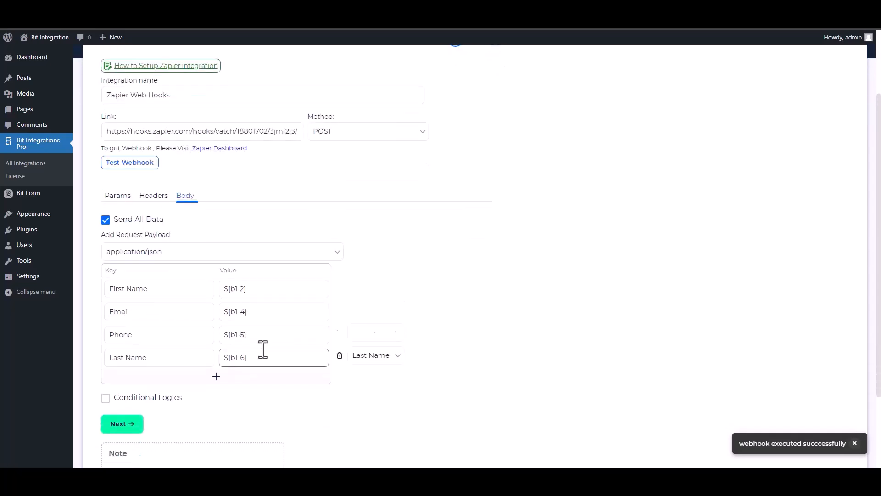
click(139, 423)
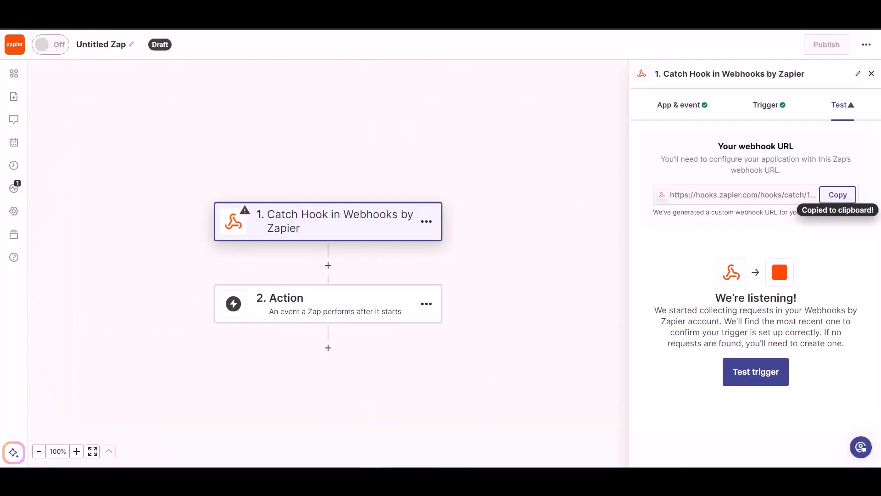
- Load test request A in Zapier's Catch Hook test and continue with that record
click(747, 383)
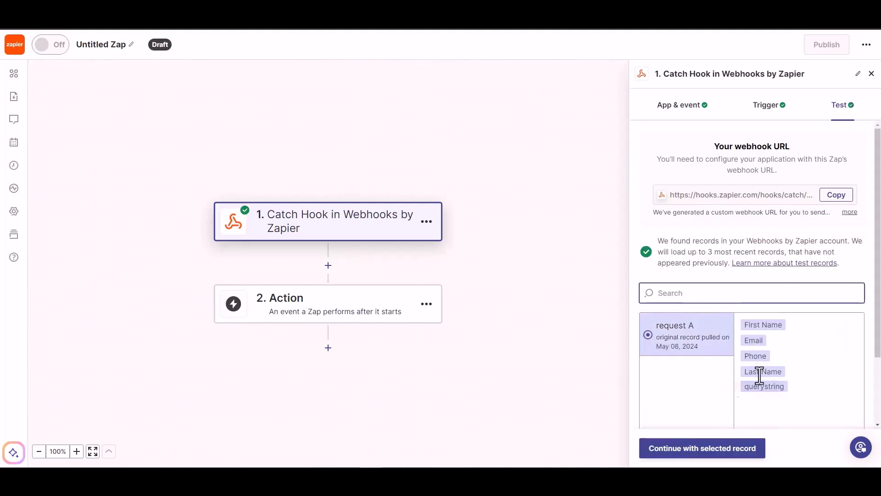
click(708, 445)
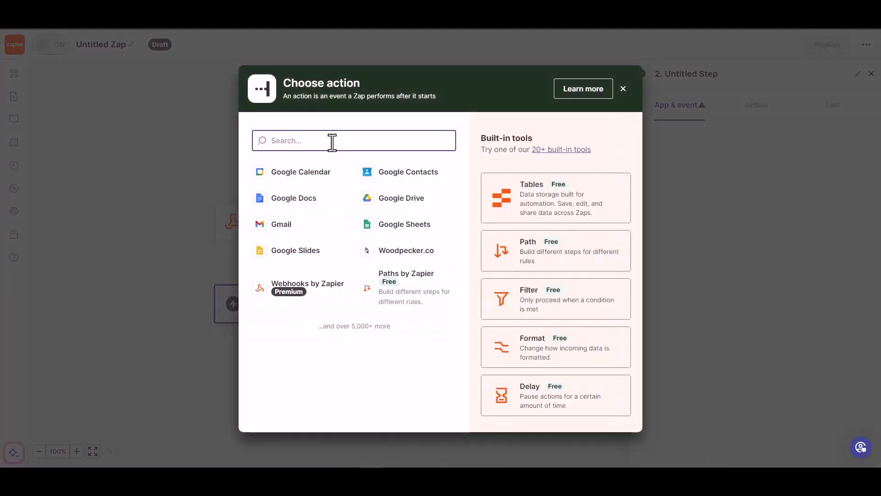
- Set Woodpecker.co's Create/Update Prospect event as the Zap's action
text(wood)
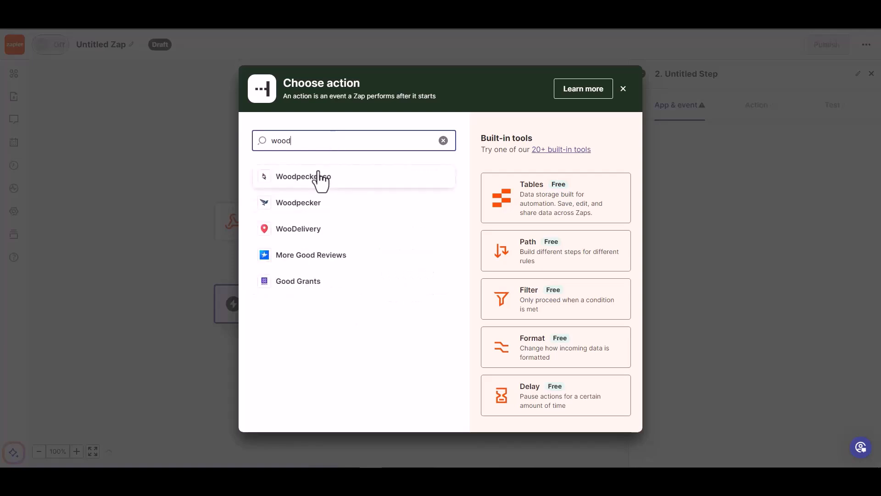
click(319, 178)
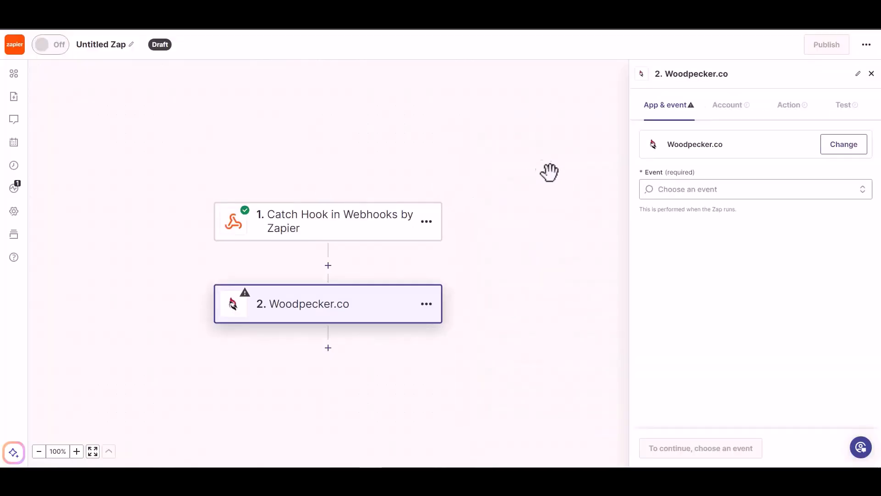
click(707, 189)
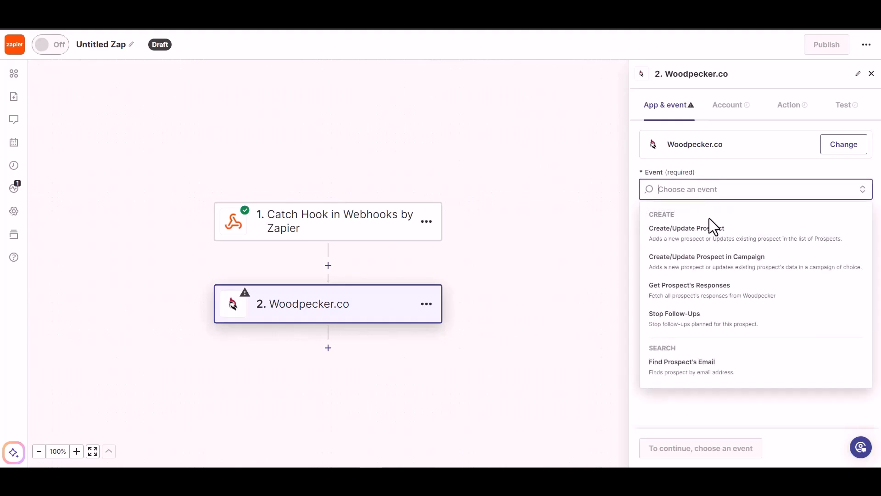
click(706, 238)
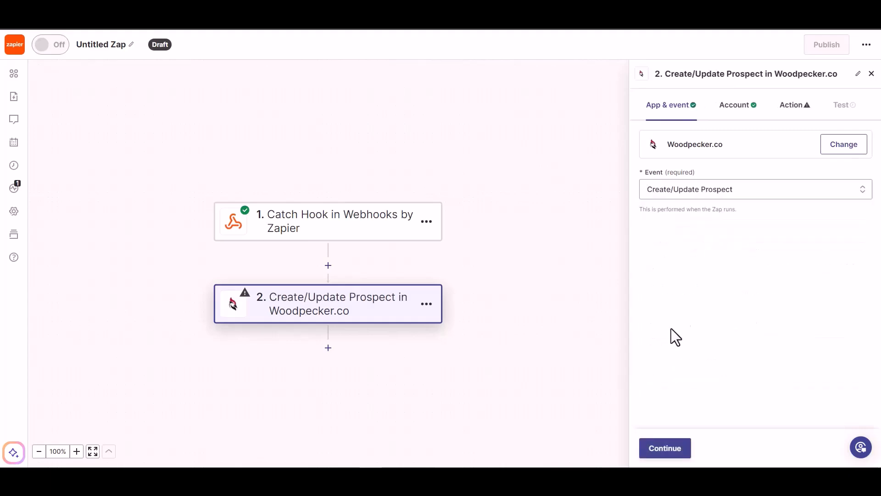
click(659, 450)
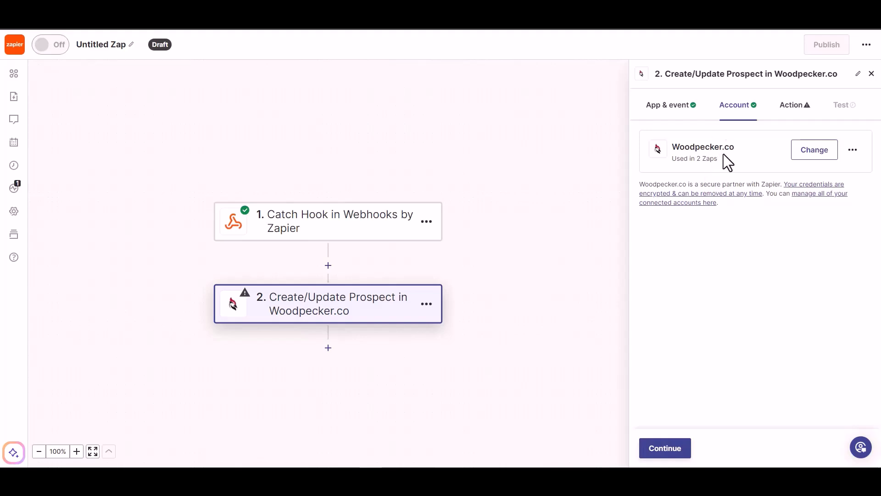
- Map the webhook Email into the prospect Email field and set Prospect's Status to ACTIVE
click(674, 454)
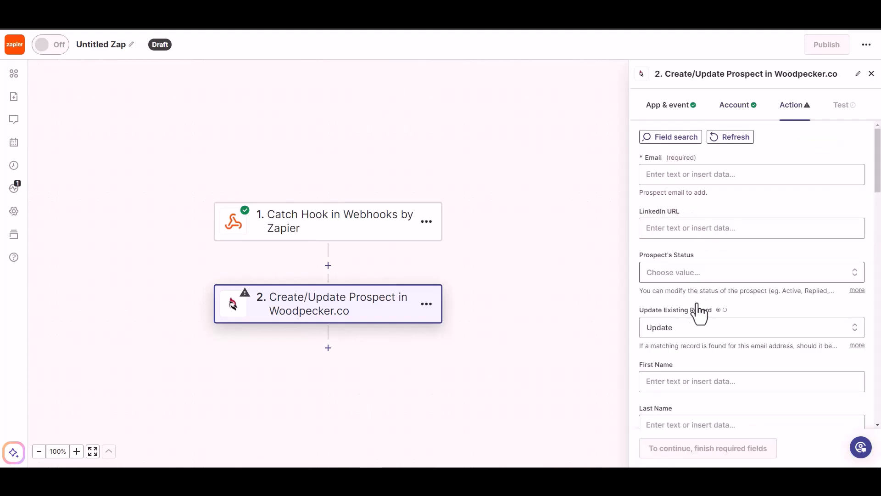
click(685, 175)
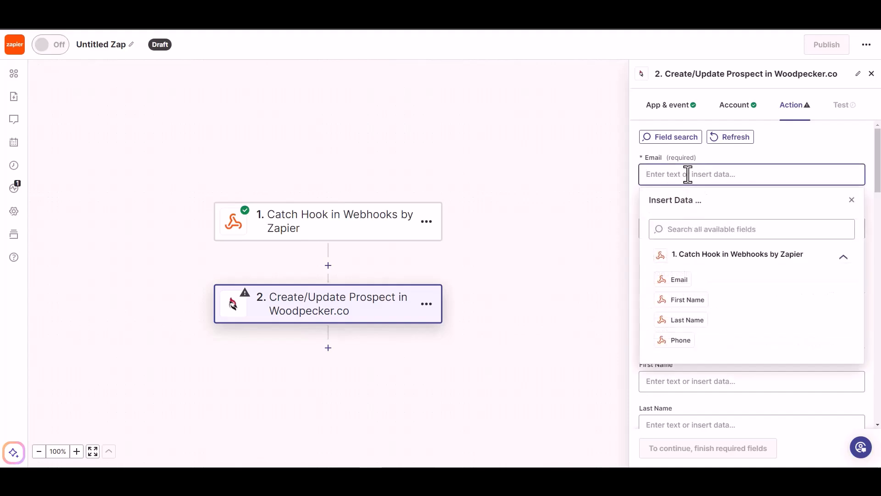
click(680, 281)
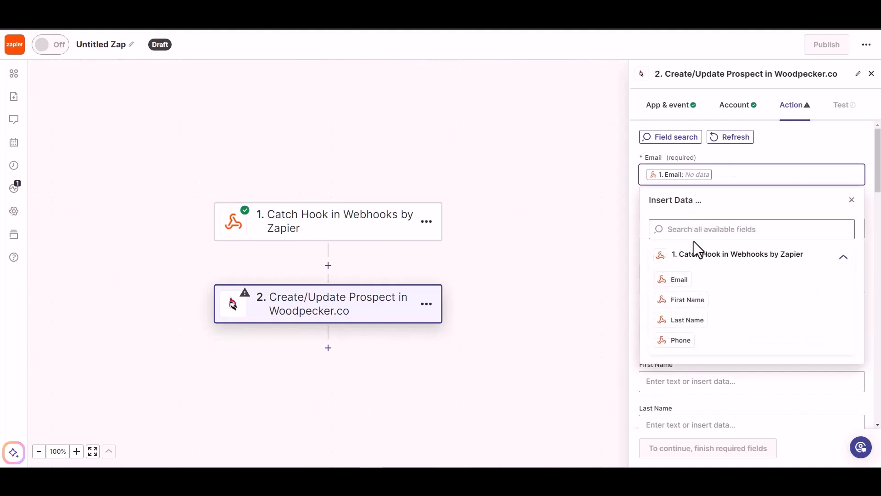
click(773, 152)
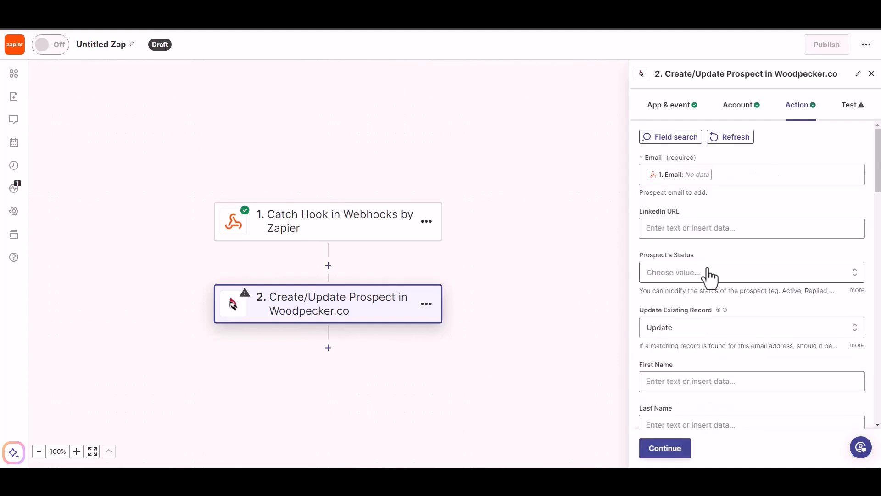
click(694, 276)
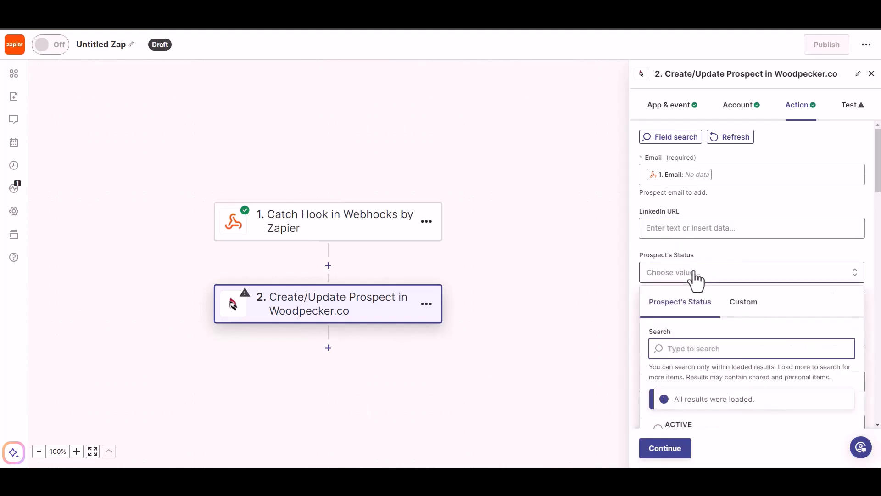
click(698, 228)
click(734, 203)
scroll(723, 244, down, 1)
click(732, 226)
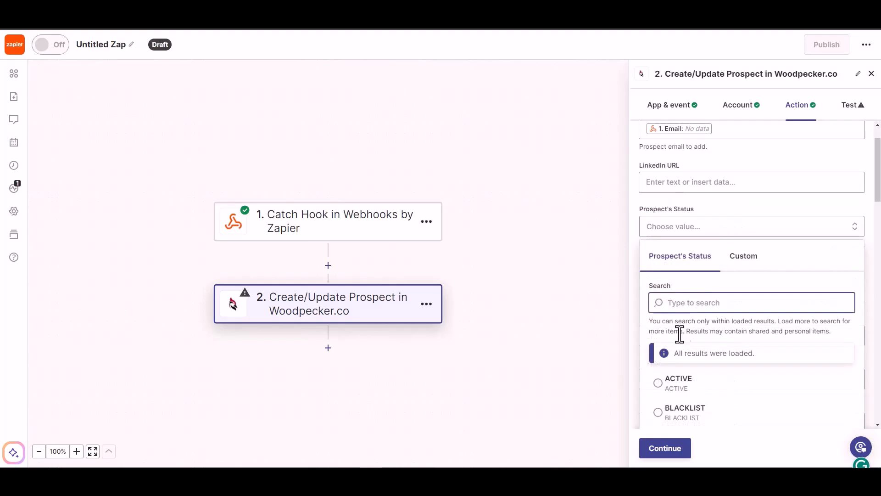
click(678, 385)
scroll(704, 299, down, 1)
- Map the webhook First Name, Last Name and Phone into the matching prospect fields
click(696, 290)
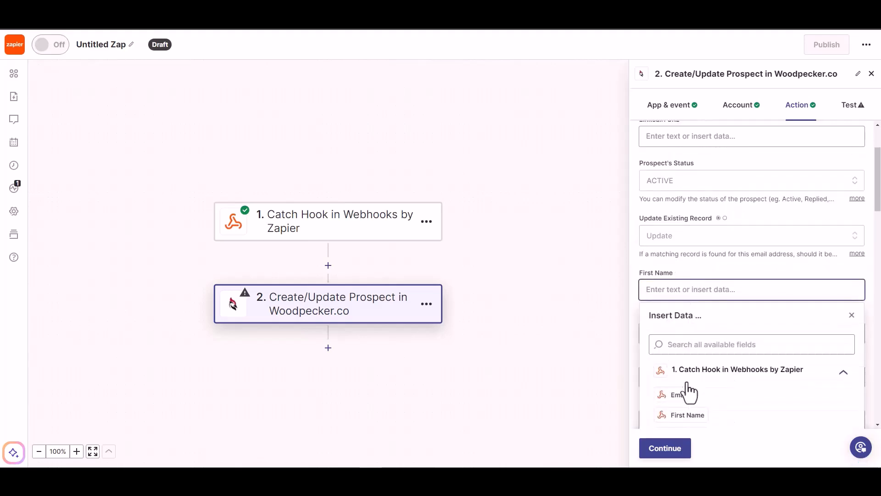
click(683, 415)
scroll(737, 262, down, 2)
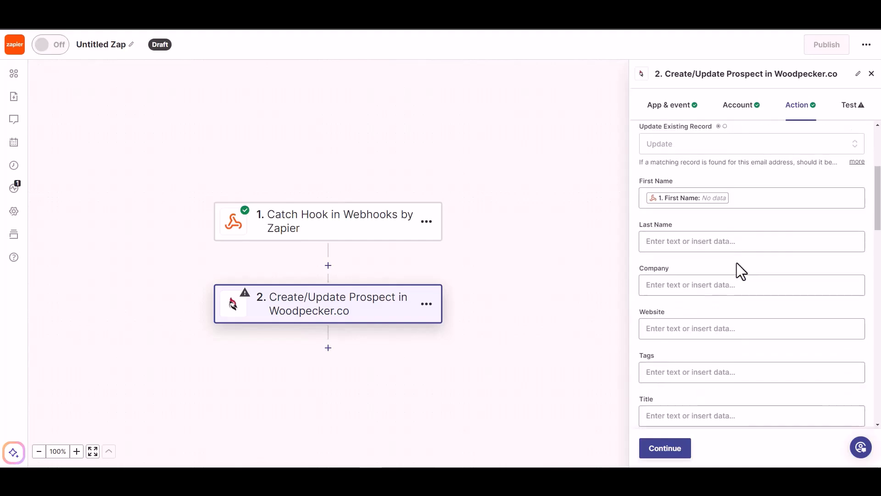
click(723, 243)
click(685, 387)
scroll(733, 232, down, 1)
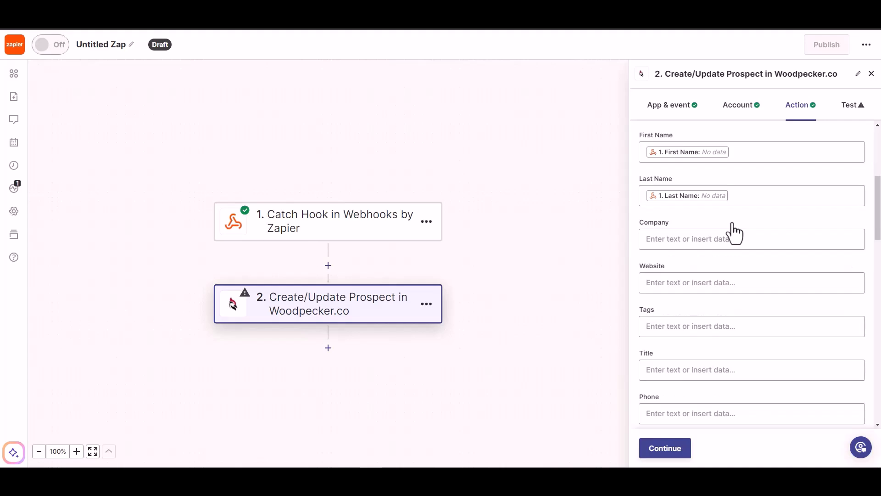
scroll(685, 371, down, 1)
click(688, 367)
scroll(713, 392, down, 3)
click(683, 397)
click(720, 204)
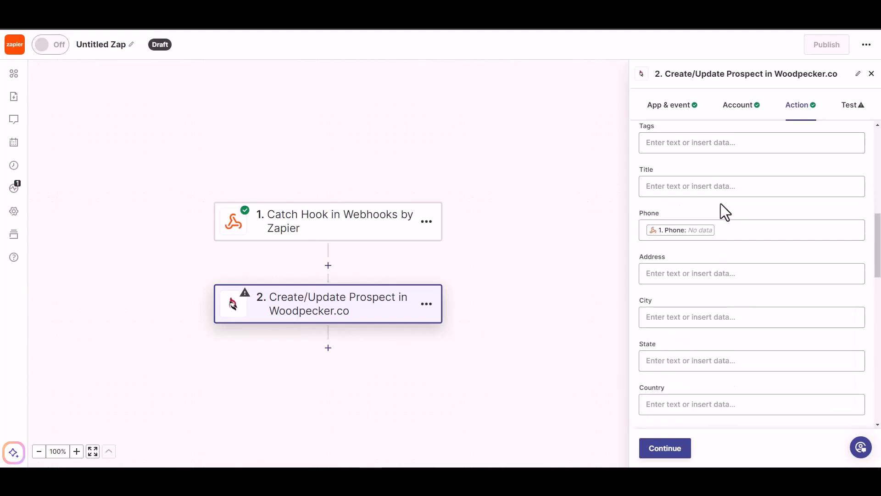
- Skip the Woodpecker action test and publish the Zap
scroll(684, 363, down, 5)
click(662, 450)
click(664, 448)
click(718, 451)
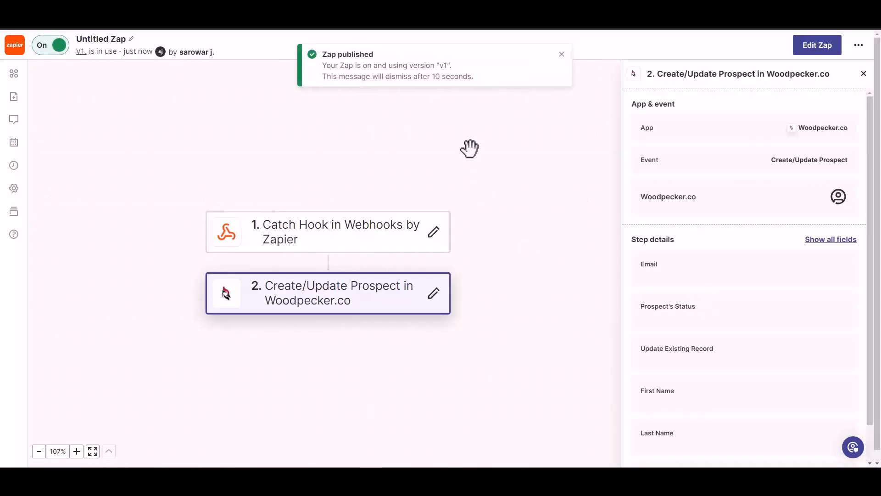
- Rename the Zap from 'Untitled Zap' to 'Bit Integrations'
click(109, 37)
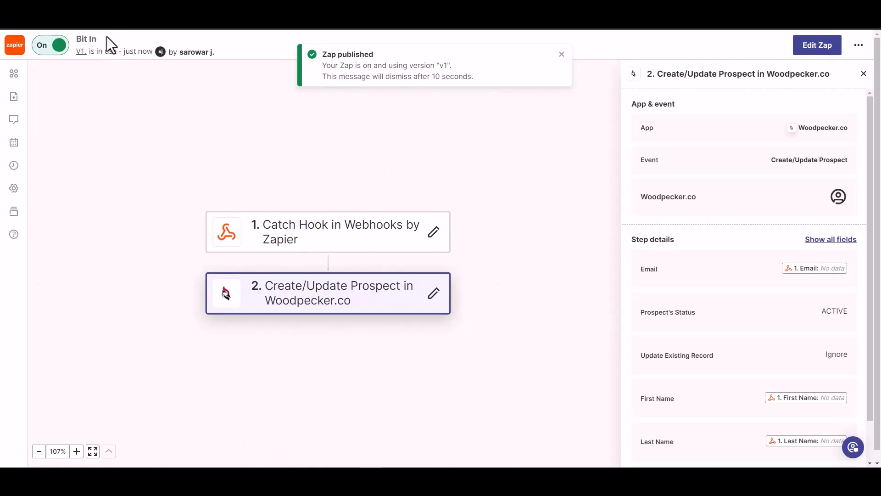
text(Bit Integrations)
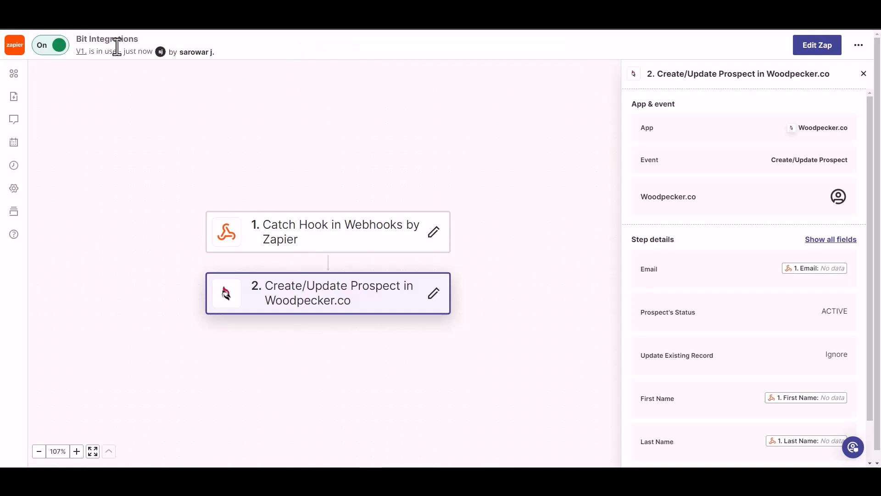
click(158, 88)
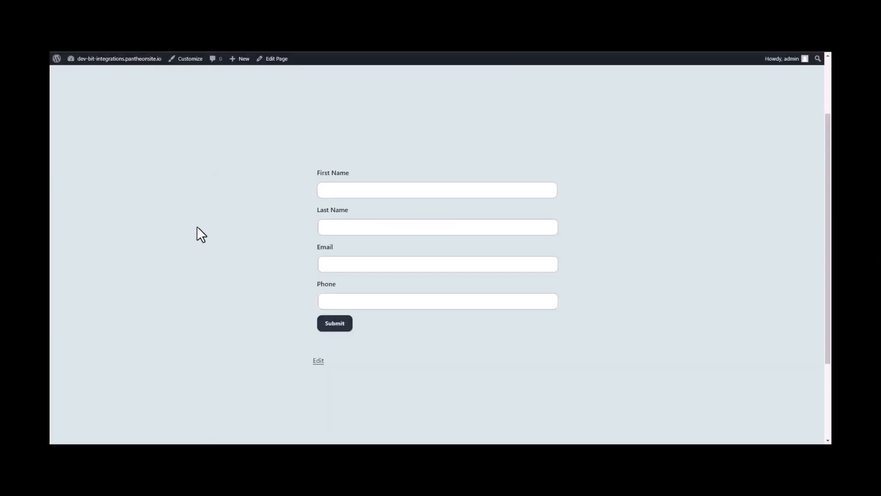
- Fill the contact form with a test first name, last name, email and phone, then submit it
click(401, 190)
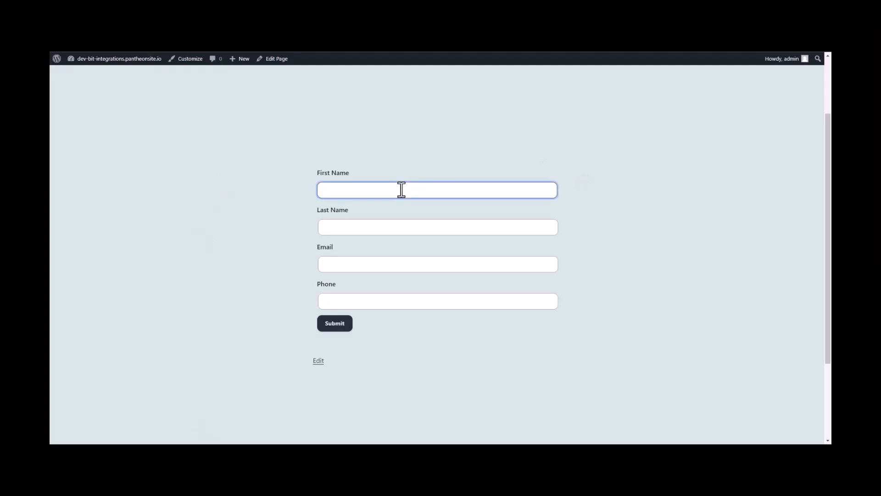
click(372, 222)
text(Integrations)
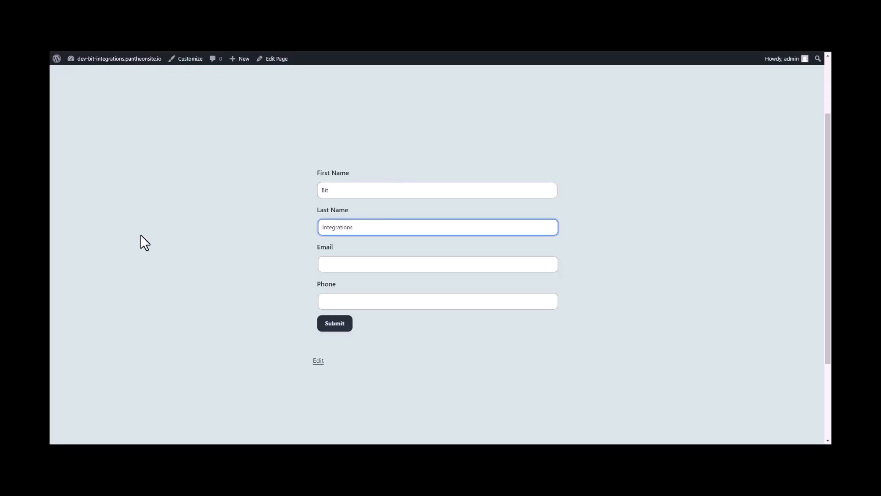
key(Tab)
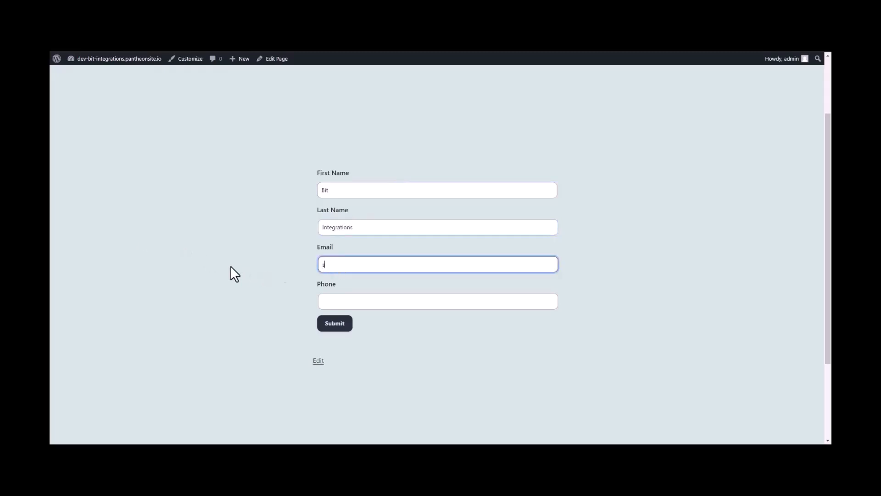
click(323, 301)
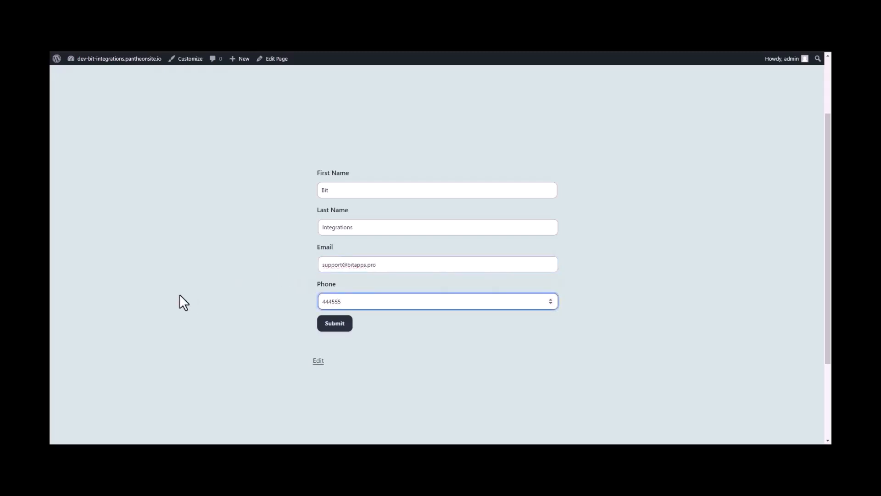
click(337, 325)
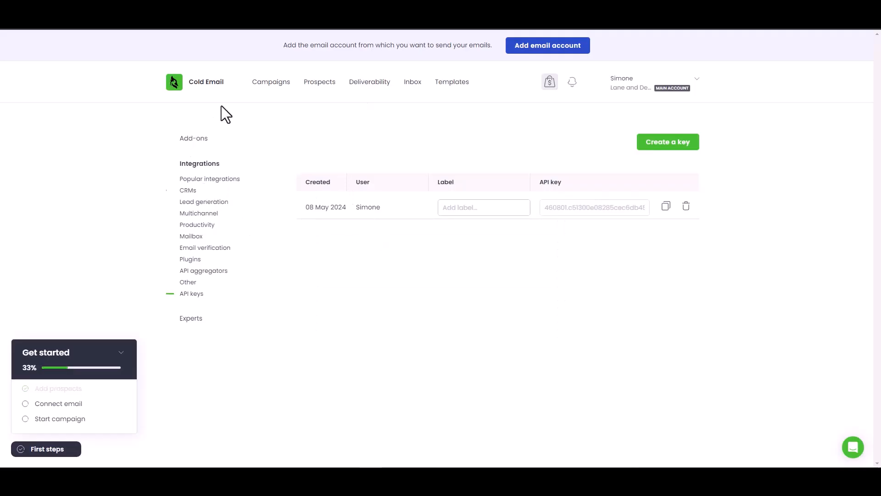
- Open Woodpecker.co's Prospects list and check the new ACTIVE Bit Integrations prospect
click(322, 85)
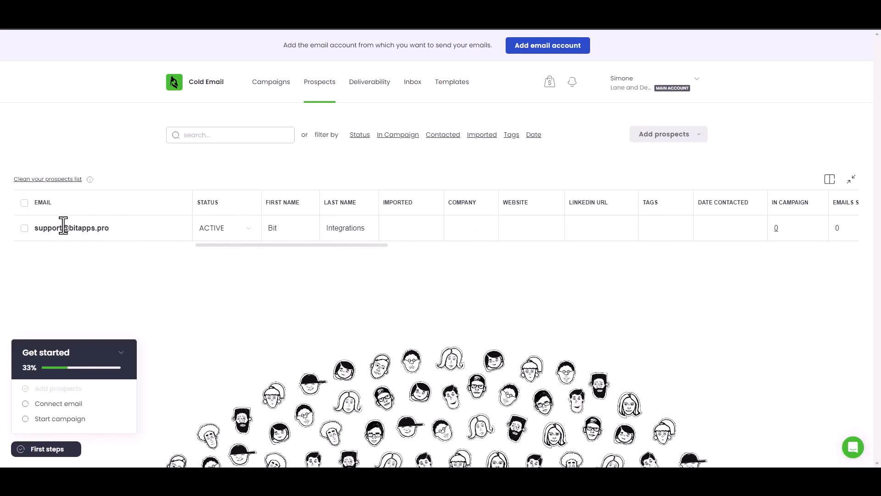
click(81, 229)
click(127, 279)
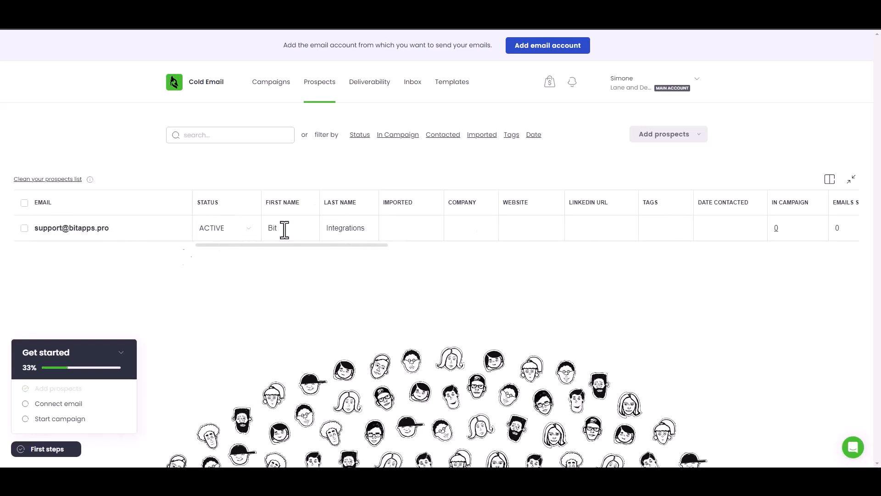